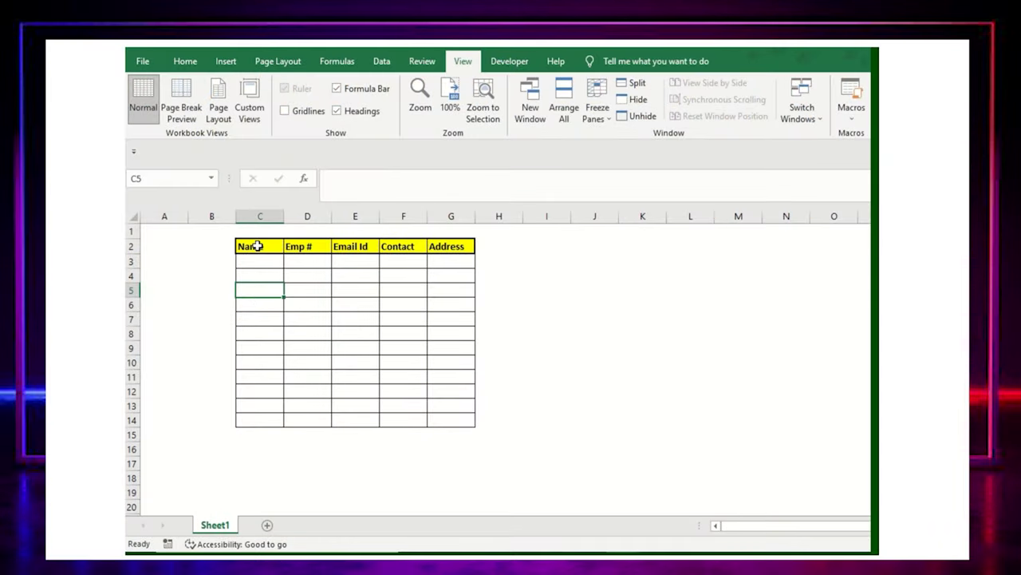
Select the header row and the empty cells under Name, Emp #, Email Id, Contact and Address.
{"action": "left_click_drag", "start_coordinate": [257, 246], "coordinate": [429, 250]}
{"action": "left_click", "coordinate": [393, 358]}
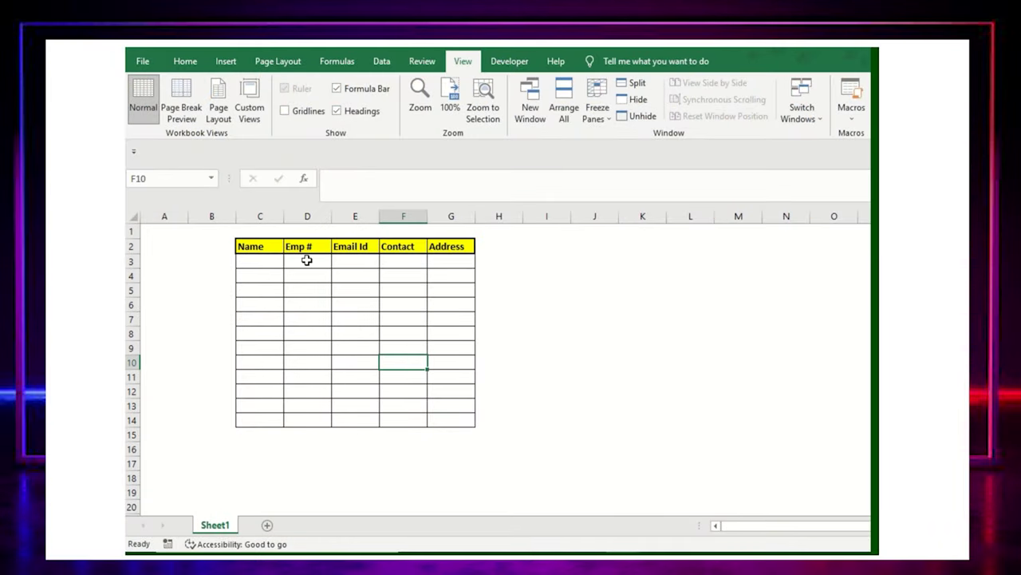
{"action": "left_click", "coordinate": [270, 263]}
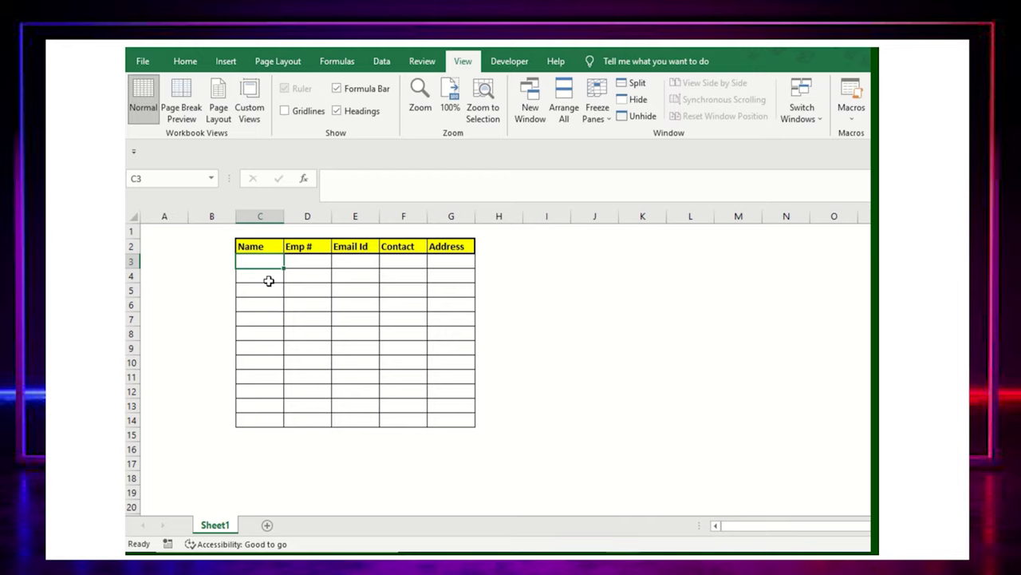
{"action": "left_click_drag", "start_coordinate": [268, 281], "coordinate": [271, 419]}
{"action": "left_click_drag", "start_coordinate": [312, 258], "coordinate": [314, 419]}
{"action": "left_click_drag", "start_coordinate": [351, 260], "coordinate": [356, 391]}
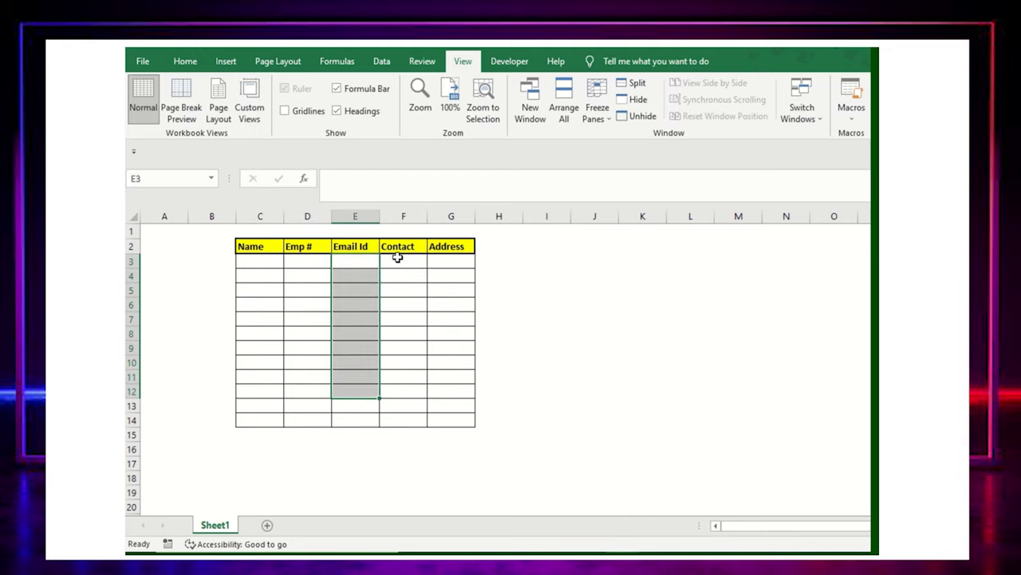
{"action": "left_click_drag", "start_coordinate": [398, 260], "coordinate": [403, 352]}
{"action": "left_click_drag", "start_coordinate": [451, 262], "coordinate": [439, 369]}
{"action": "left_click", "coordinate": [358, 289]}
{"action": "left_click_drag", "start_coordinate": [399, 275], "coordinate": [381, 313]}
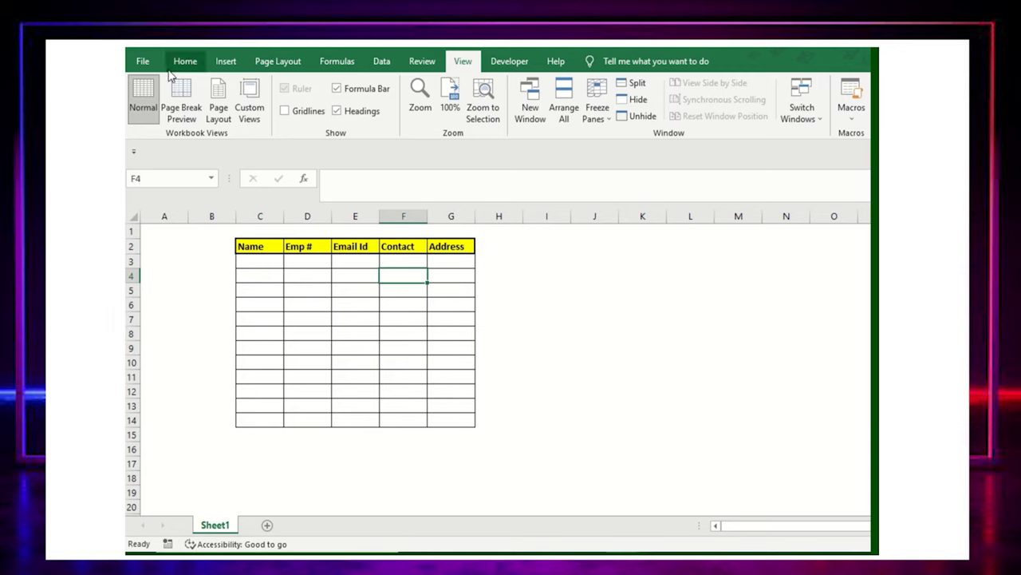
Open Excel Options from File > More and view All Commands under Customize Ribbon.
{"action": "left_click", "coordinate": [142, 61]}
{"action": "left_click", "coordinate": [193, 489]}
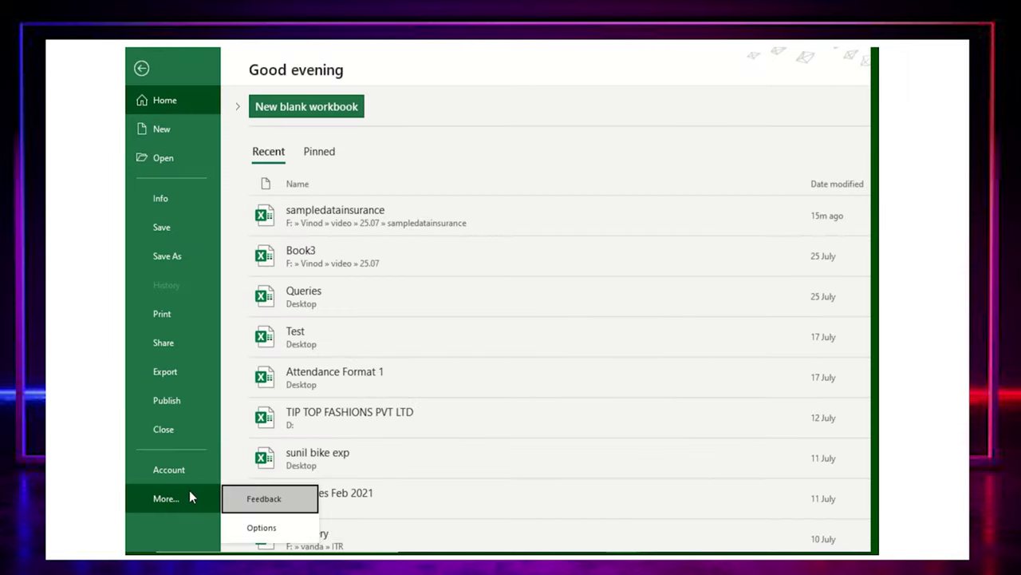
{"action": "left_click", "coordinate": [269, 522]}
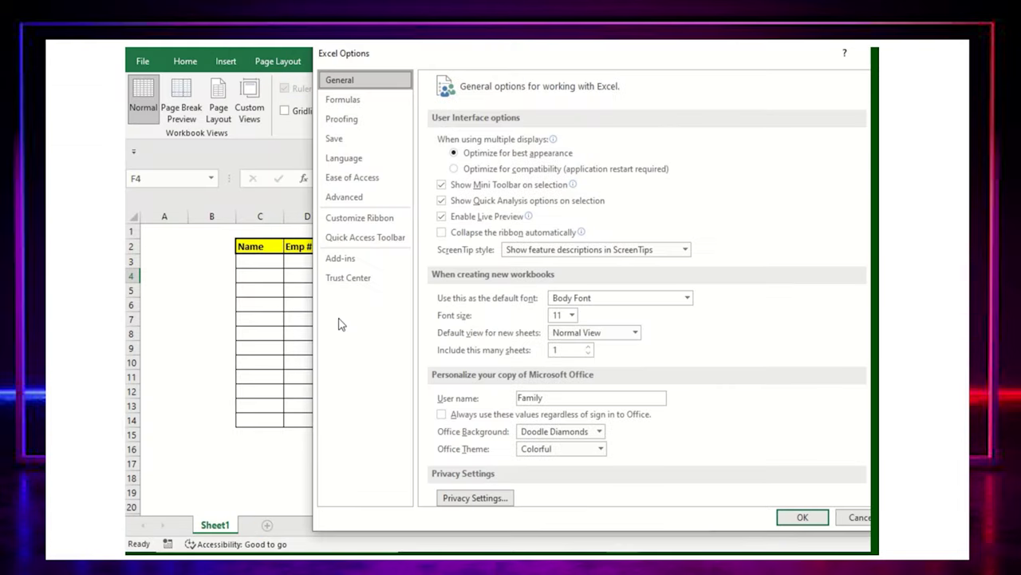
{"action": "left_click_drag", "start_coordinate": [526, 53], "coordinate": [470, 52]}
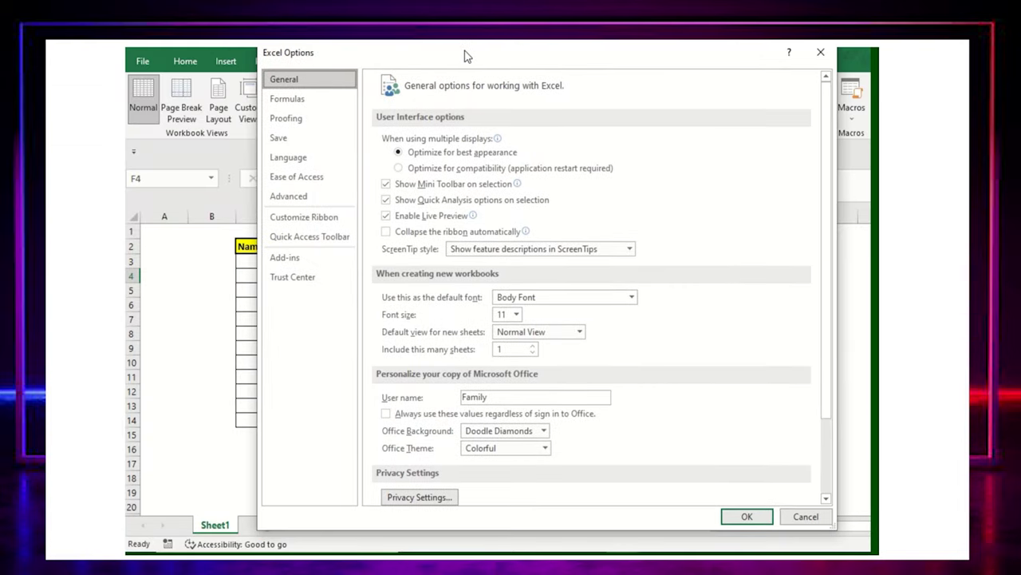
{"action": "left_click", "coordinate": [323, 221]}
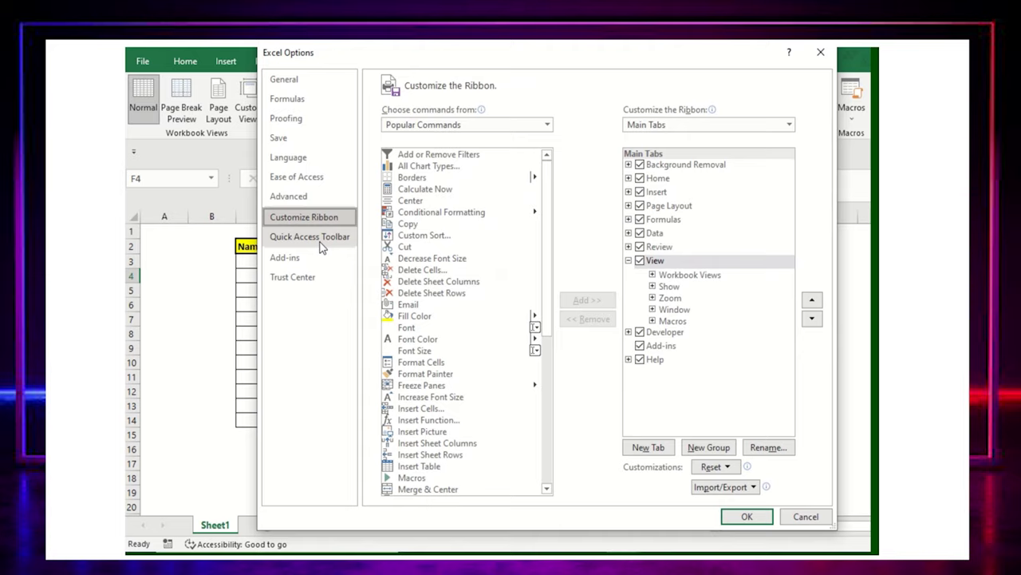
{"action": "left_click", "coordinate": [466, 126]}
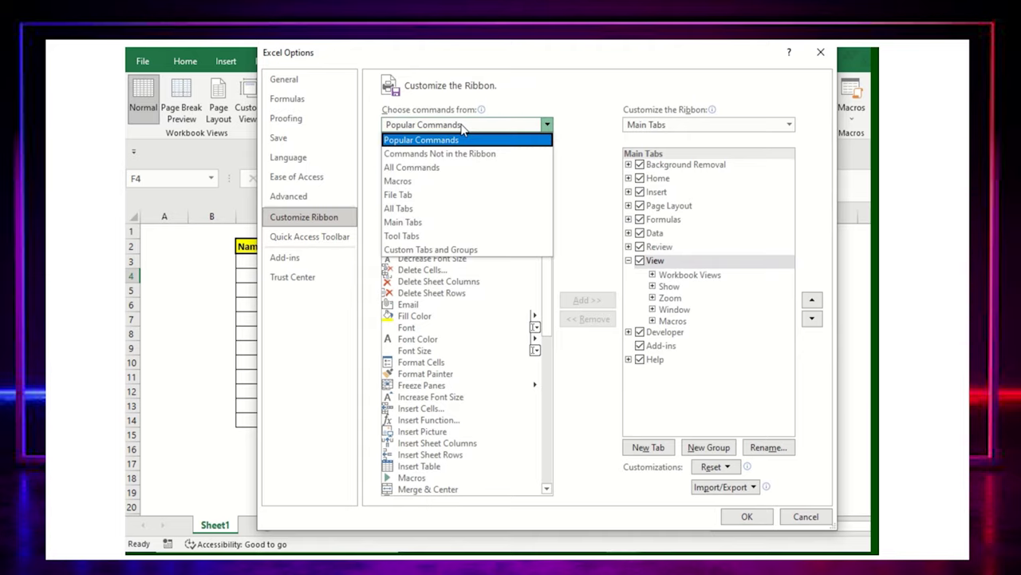
{"action": "left_click", "coordinate": [407, 169]}
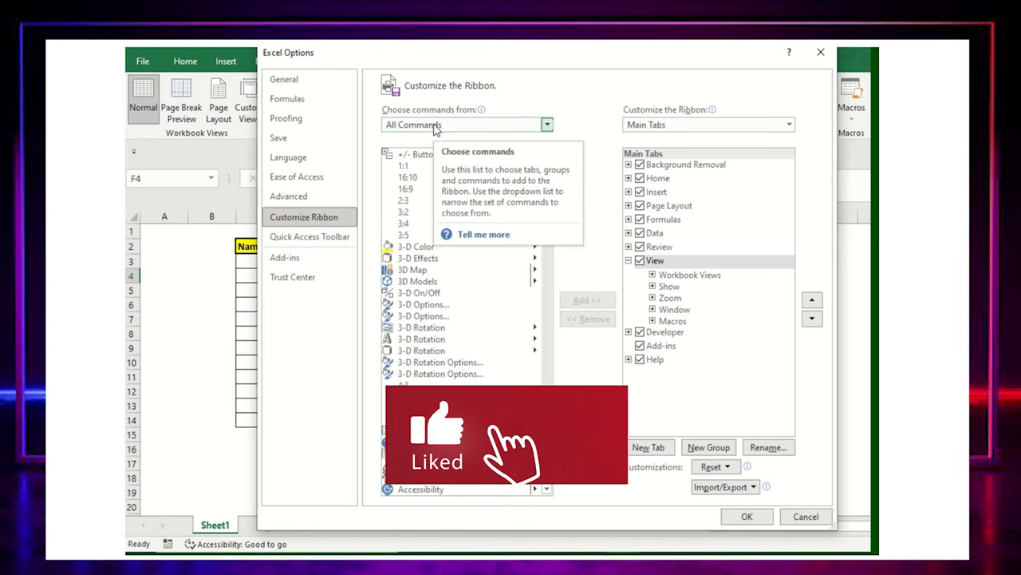
{"action": "left_click", "coordinate": [311, 87]}
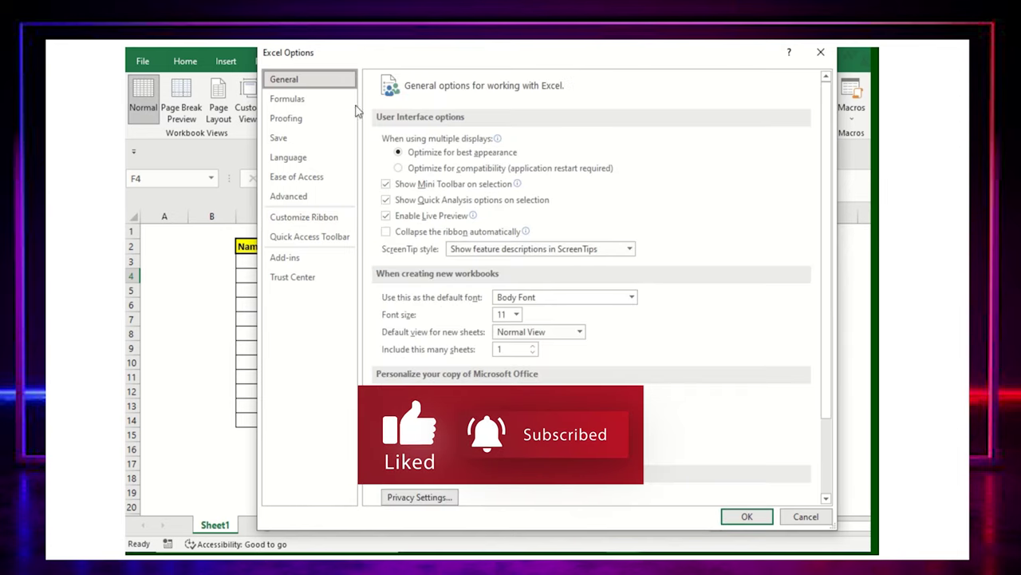
On the Quick Access Toolbar page, set the command category to All Commands.
{"action": "left_click", "coordinate": [301, 242]}
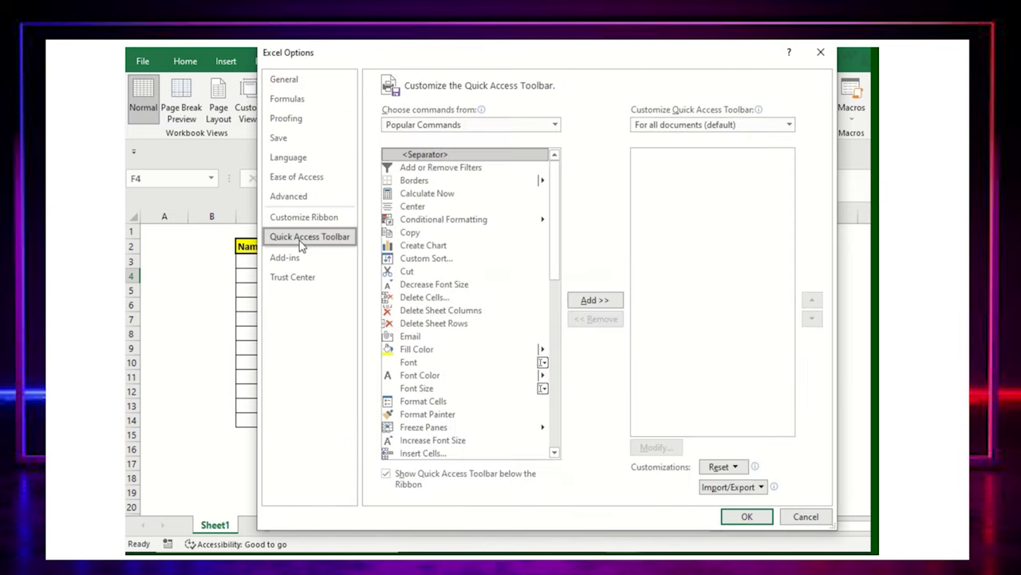
{"action": "left_click", "coordinate": [428, 246]}
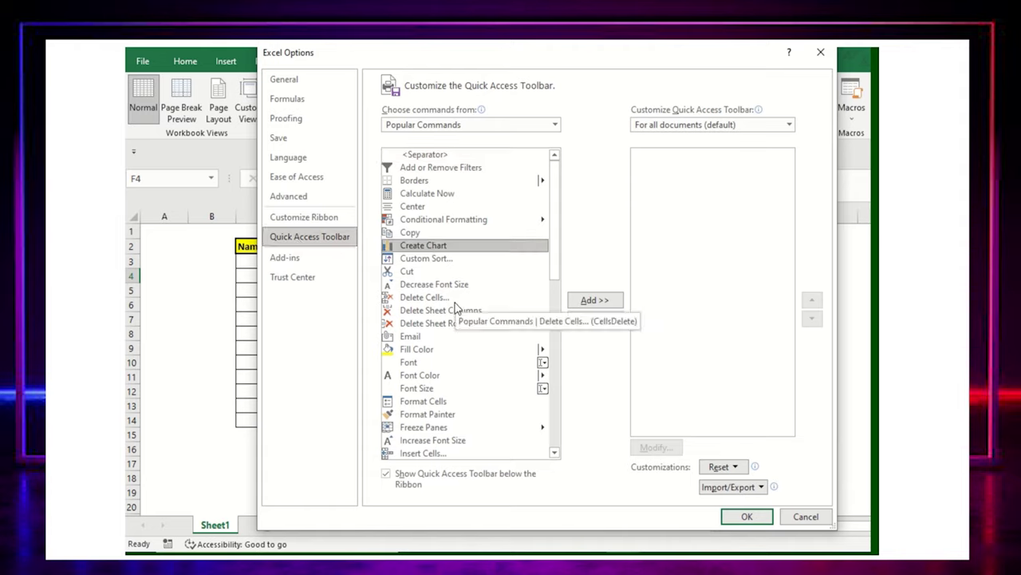
{"action": "key", "text": "f"}
{"action": "key", "text": "f"}
{"action": "key", "text": "f"}
{"action": "key", "text": "f"}
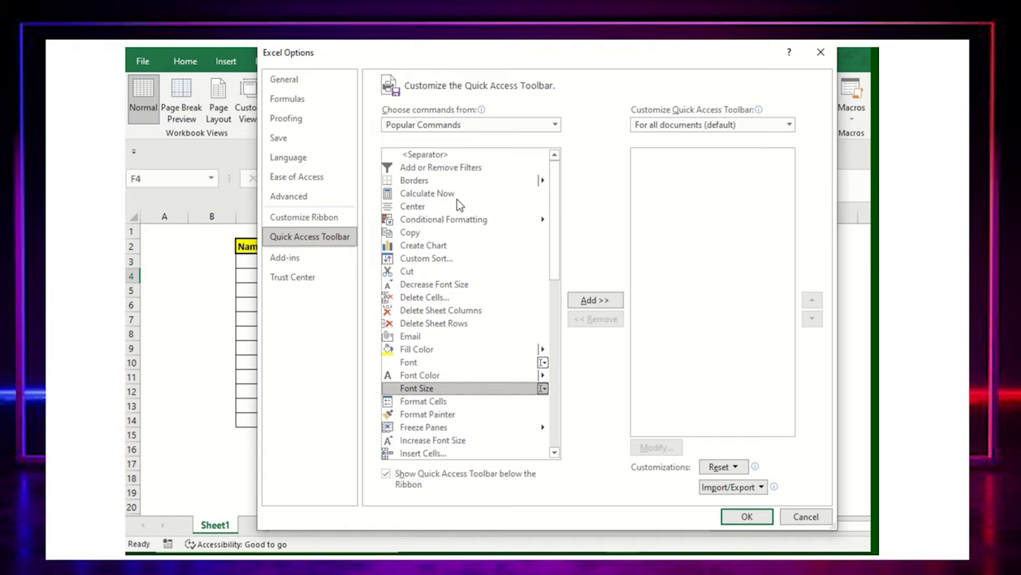
{"action": "key", "text": "f"}
{"action": "key", "text": "f"}
{"action": "key", "text": "f"}
{"action": "key", "text": "f"}
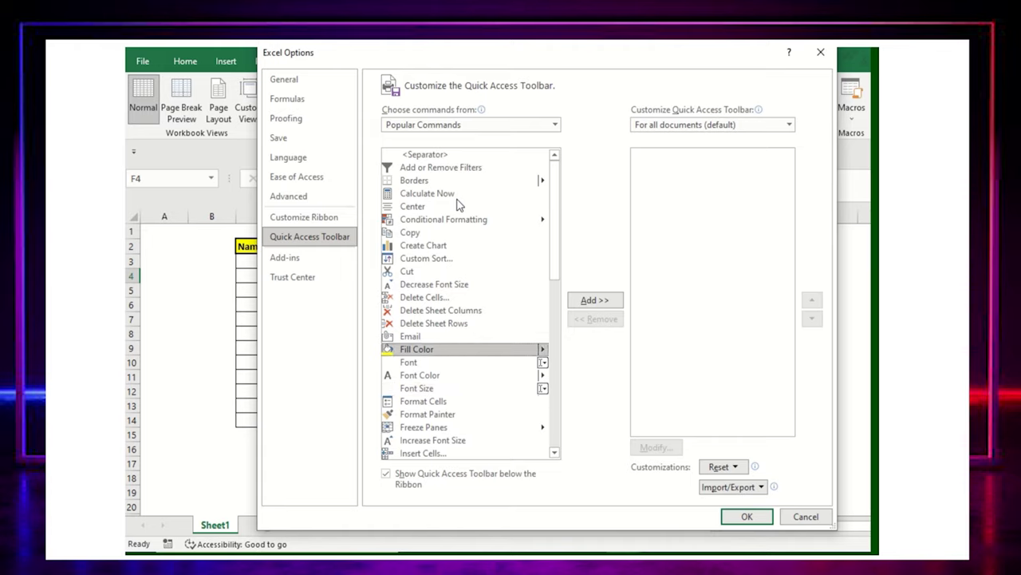
{"action": "left_click", "coordinate": [432, 127]}
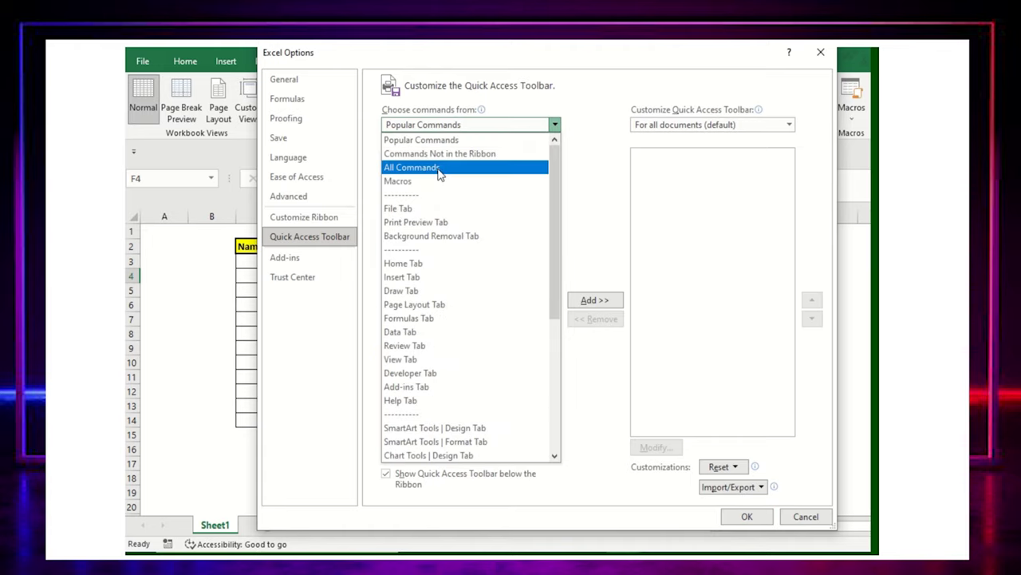
{"action": "key", "text": "Escape"}
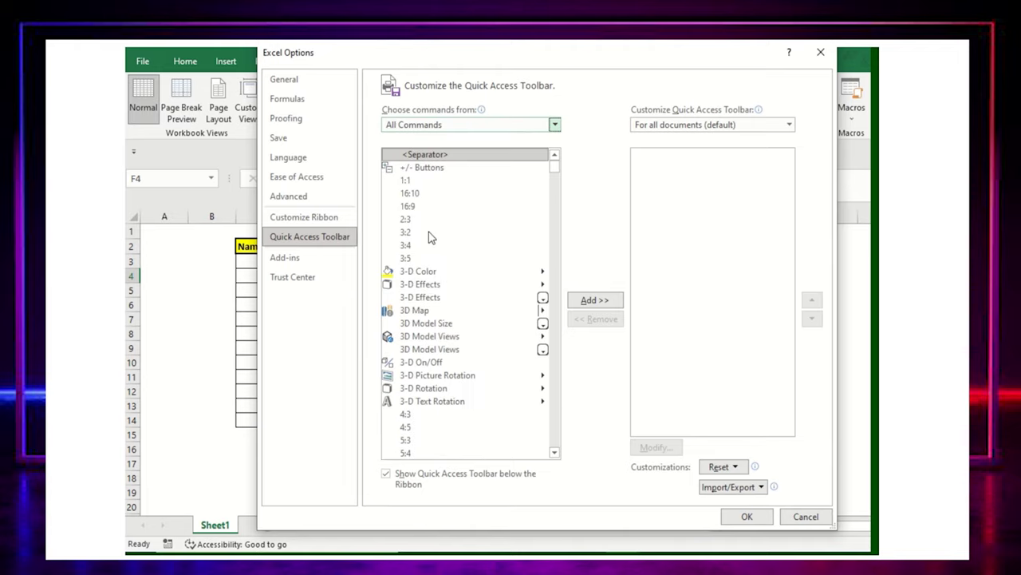
{"action": "left_click", "coordinate": [431, 219]}
Locate Form... in the All Commands list and add it to the toolbar.
{"action": "key", "text": "f"}
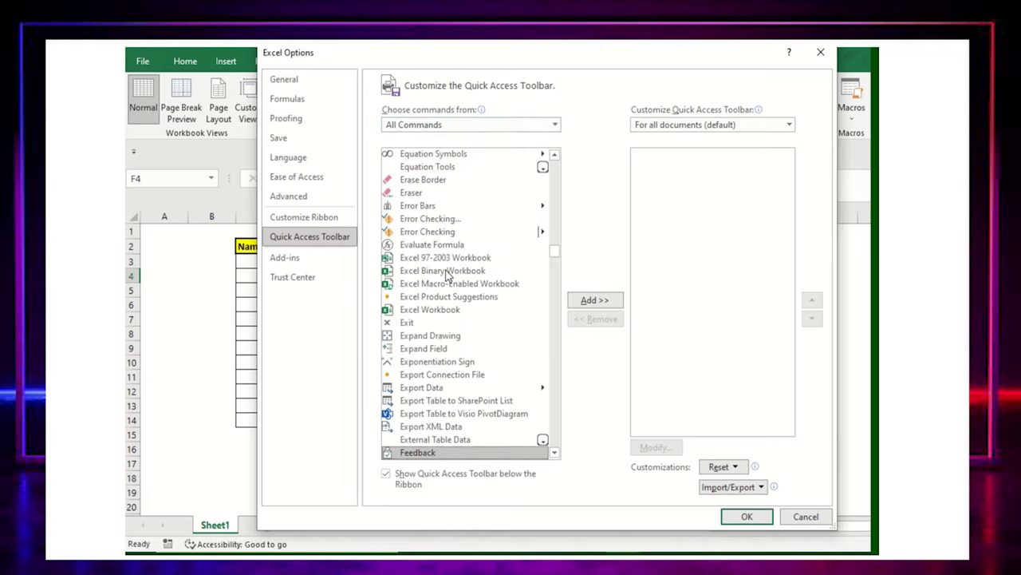
{"action": "key", "text": "Down"}
{"action": "key", "text": "Down"}
{"action": "key", "text": "Down"}
{"action": "key", "text": "Down"}
{"action": "key", "text": "Down"}
{"action": "key", "text": "Down"}
{"action": "key", "text": "Down"}
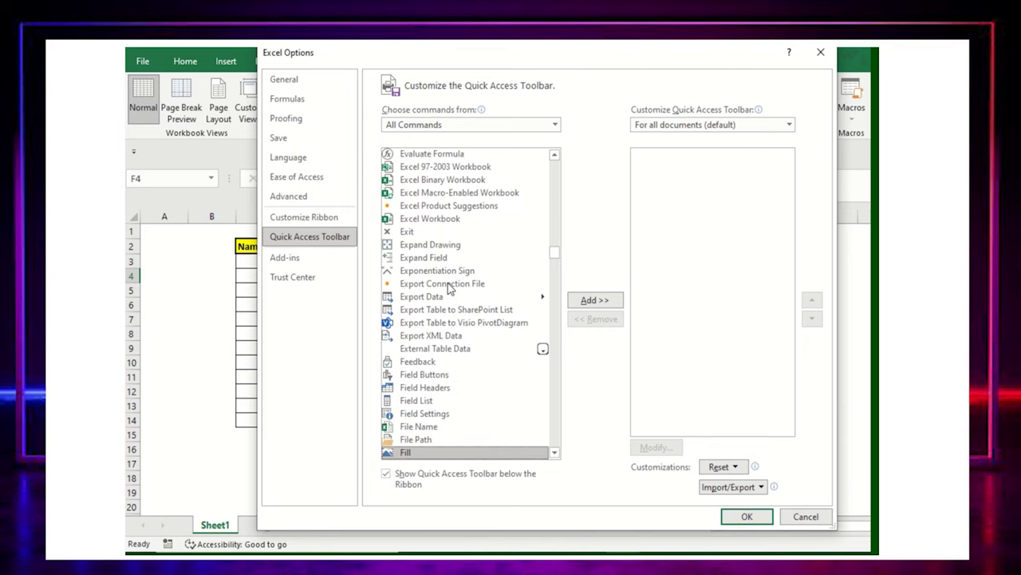
{"action": "key", "text": "Down"}
{"action": "key", "text": "Down"}
{"action": "key", "text": "Down"}
{"action": "key", "text": "Down"}
{"action": "key", "text": "Down"}
{"action": "key", "text": "Down"}
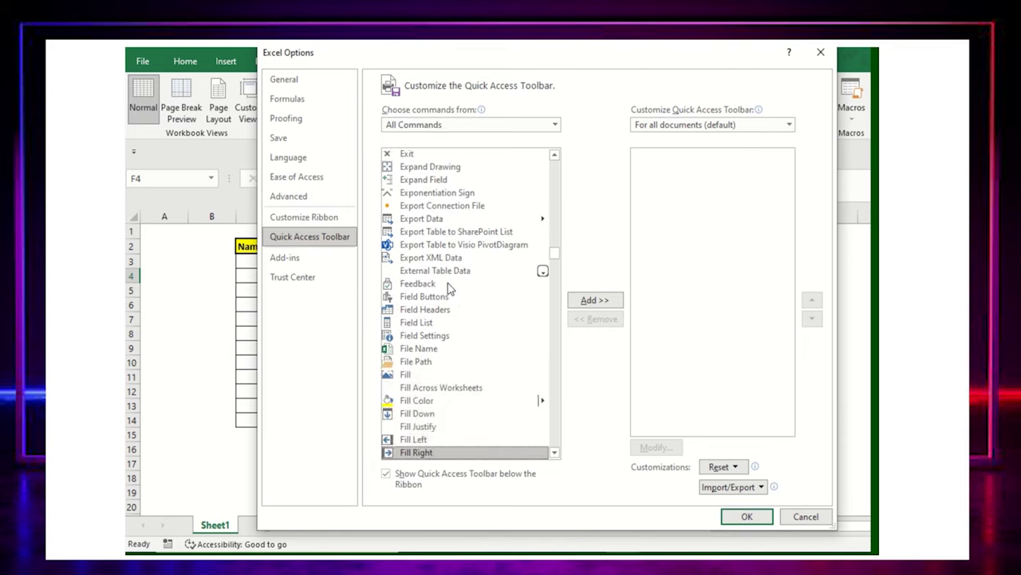
{"action": "key", "text": "Down"}
{"action": "key", "text": "Down"}
{"action": "key", "text": "Down"}
{"action": "key", "text": "Down"}
{"action": "key", "text": "Down"}
{"action": "key", "text": "Down"}
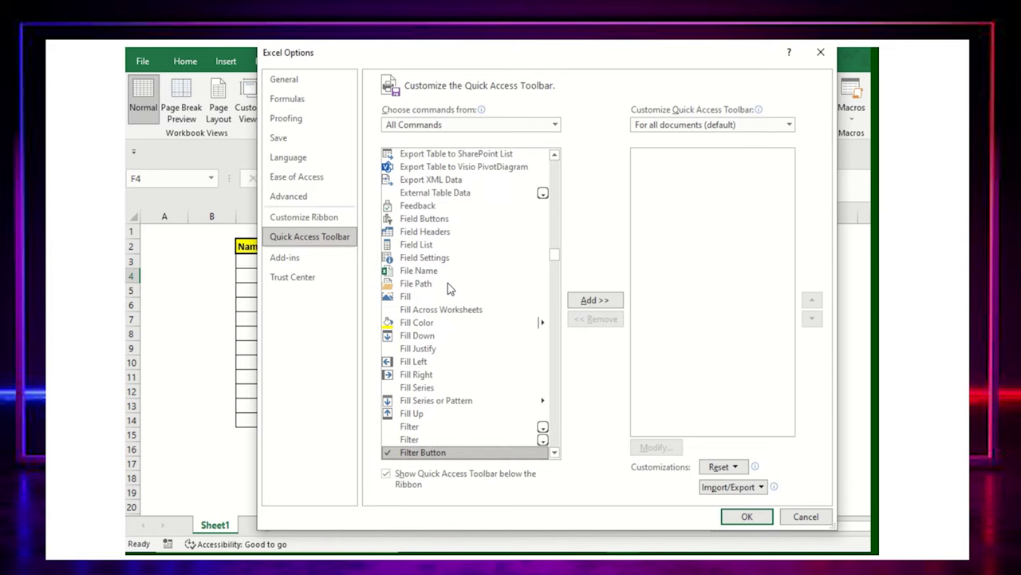
{"action": "key", "text": "Down"}
{"action": "key", "text": "Down"}
{"action": "key", "text": "Down"}
{"action": "key", "text": "Down"}
{"action": "key", "text": "Down"}
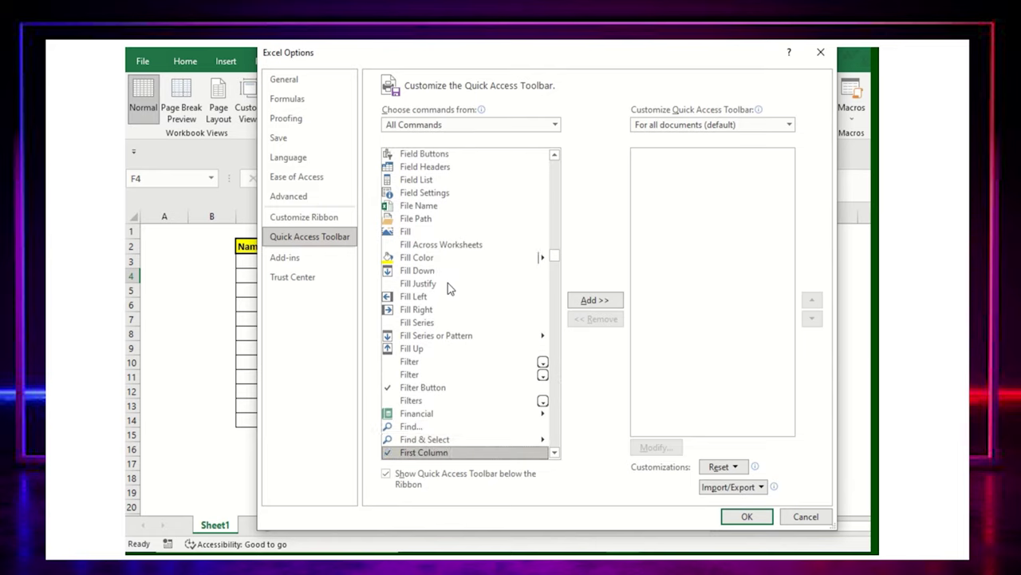
{"action": "key", "text": "Down"}
{"action": "key", "text": "Down"}
{"action": "key", "text": "Down"}
{"action": "key", "text": "Down"}
{"action": "key", "text": "Down"}
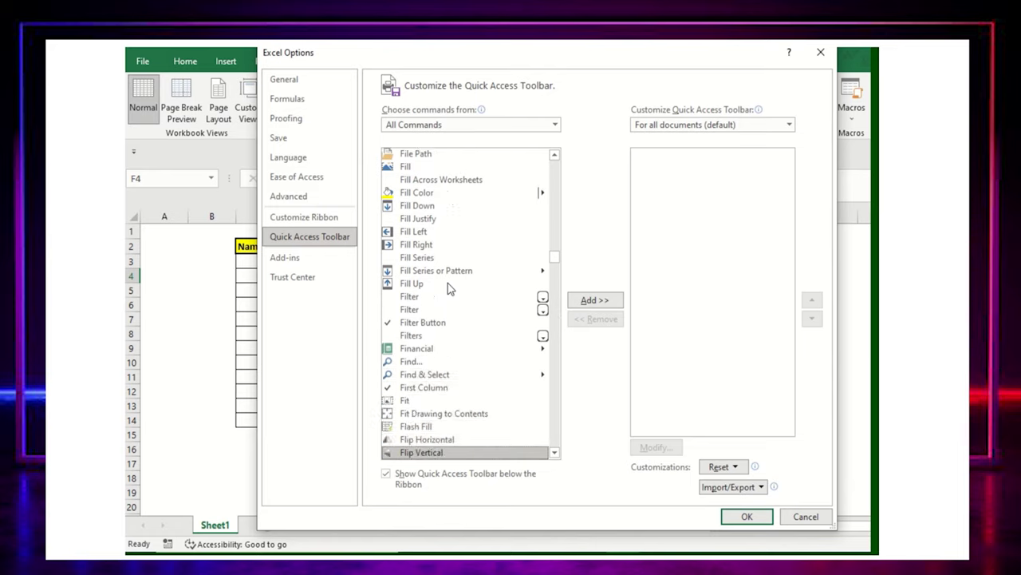
{"action": "key", "text": "Down"}
{"action": "key", "text": "Down"}
{"action": "key", "text": "Down"}
{"action": "key", "text": "Down"}
{"action": "key", "text": "Down"}
{"action": "key", "text": "Down"}
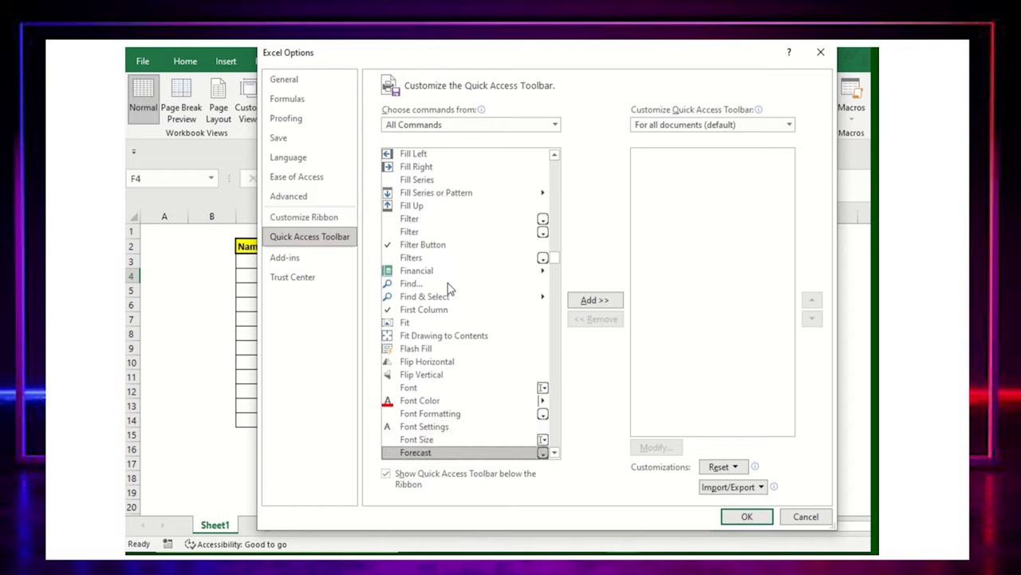
{"action": "key", "text": "Down"}
{"action": "key", "text": "Down"}
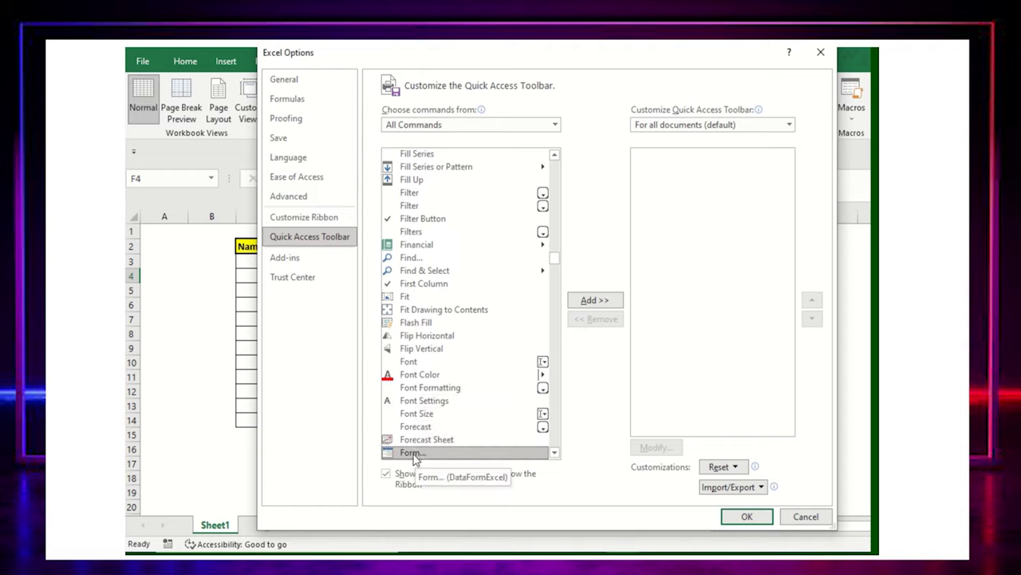
{"action": "left_click", "coordinate": [583, 302]}
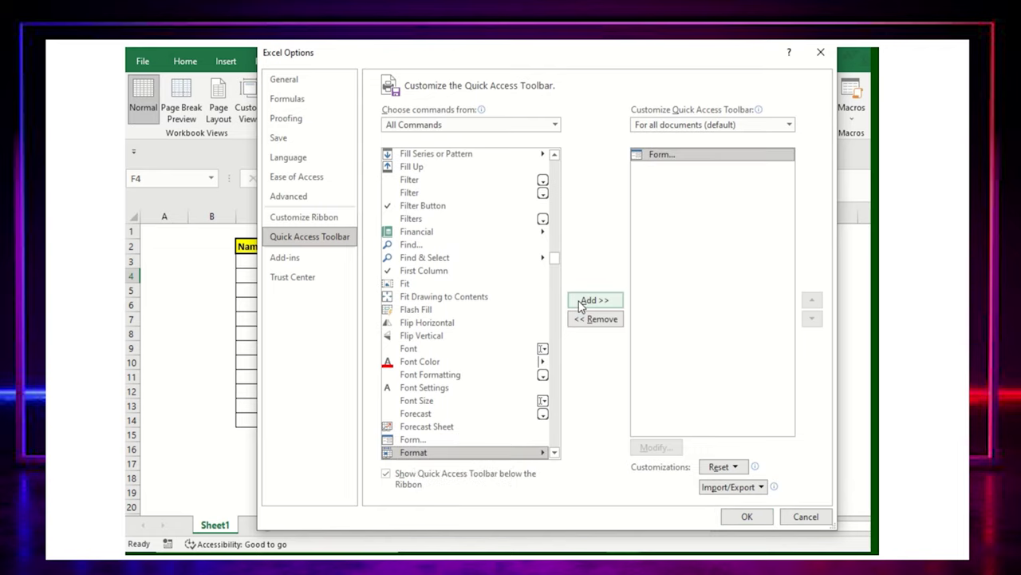
Keep 'For all documents (default)' as the toolbar scope and confirm with OK.
{"action": "left_click", "coordinate": [694, 128]}
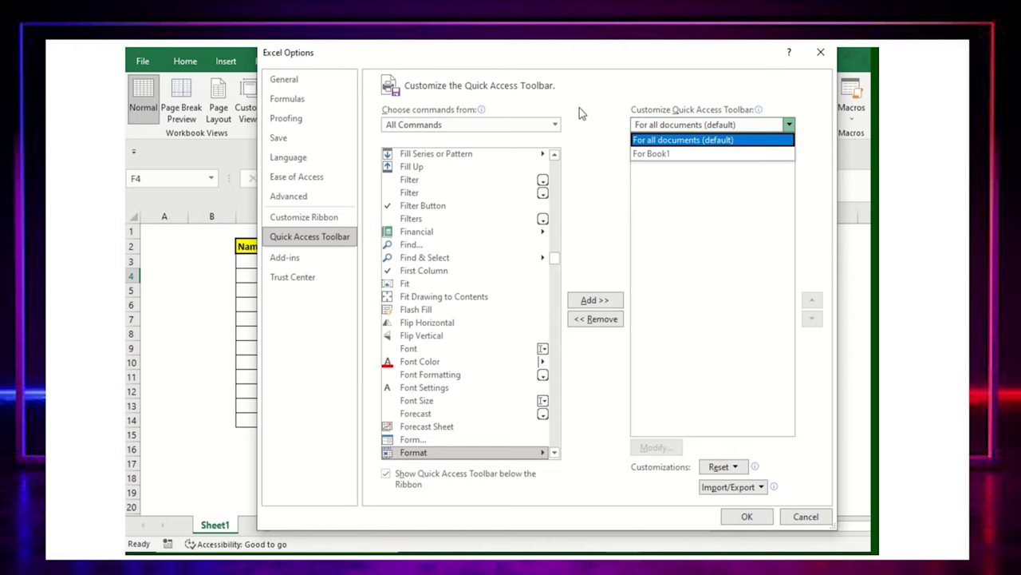
{"action": "left_click", "coordinate": [573, 88]}
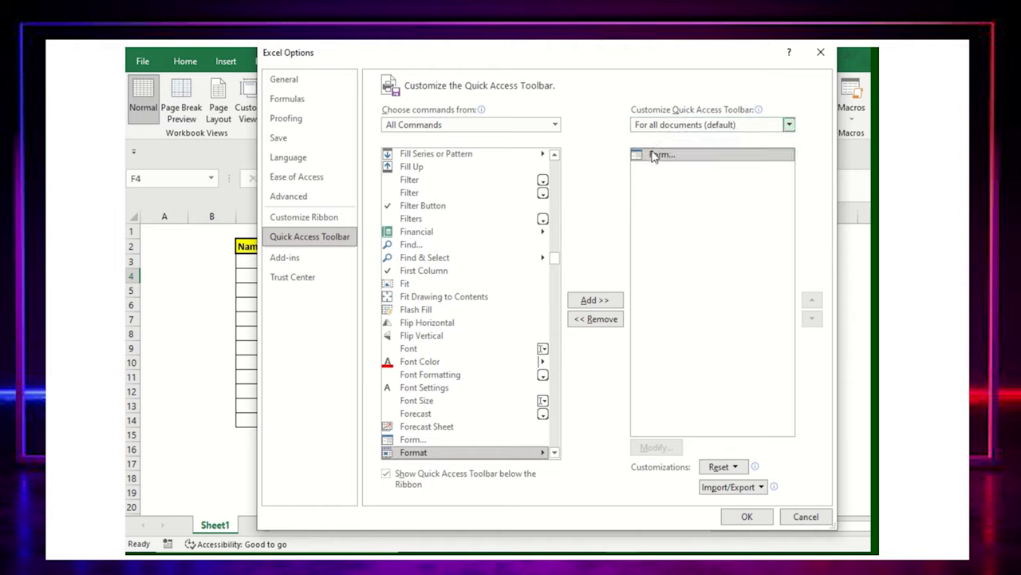
{"action": "left_click", "coordinate": [694, 125]}
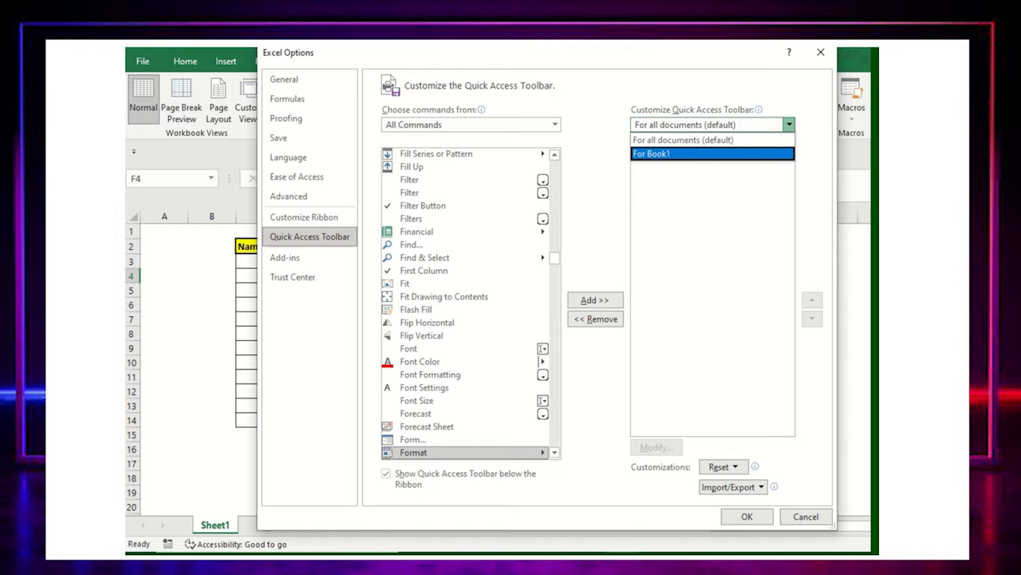
{"action": "left_click", "coordinate": [678, 142]}
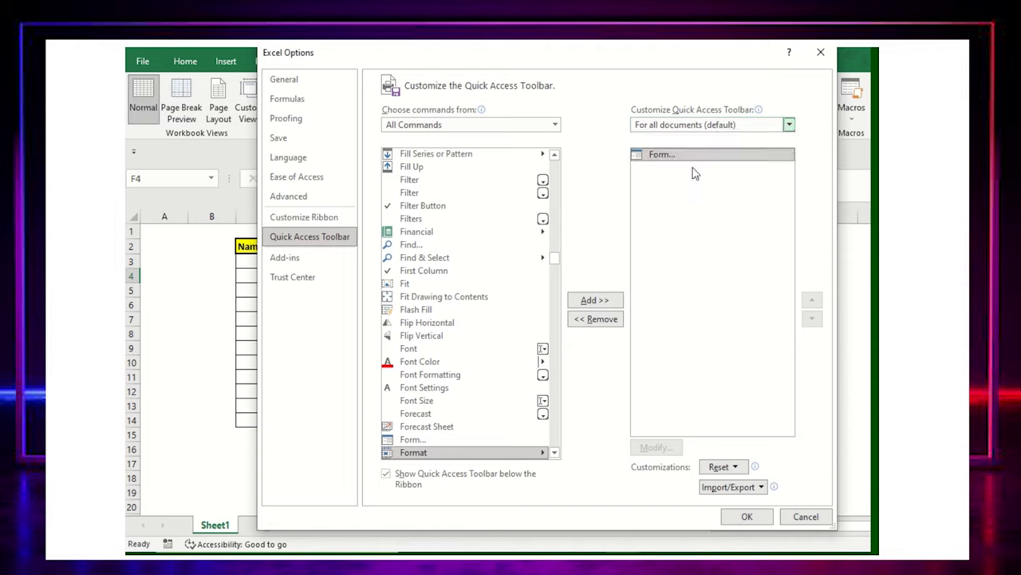
{"action": "left_click", "coordinate": [686, 126]}
{"action": "left_click", "coordinate": [710, 235]}
{"action": "left_click", "coordinate": [744, 515]}
Select C2:G14 and launch its data form, accepting the first row as column labels.
{"action": "left_click", "coordinate": [499, 274]}
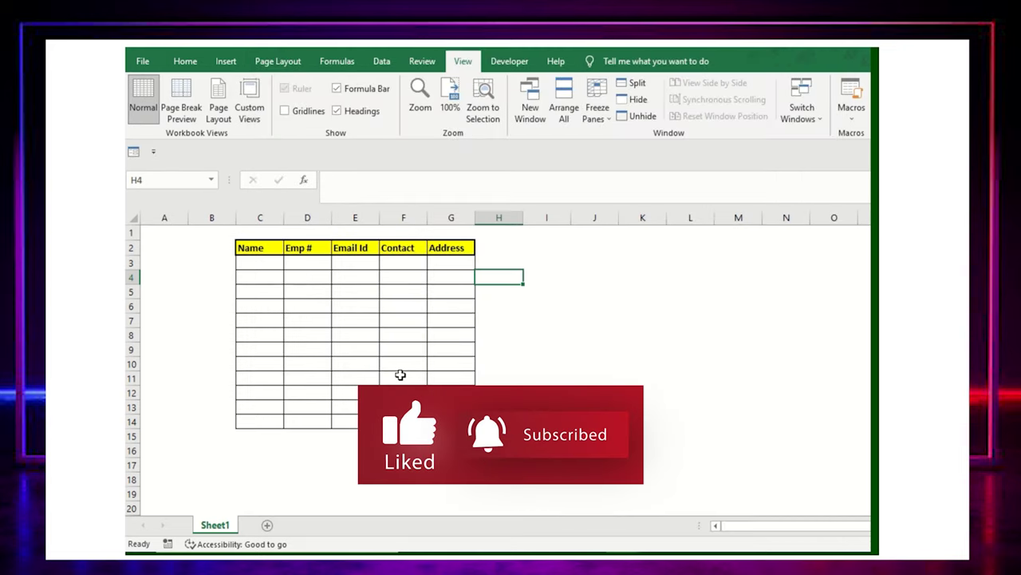
{"action": "left_click", "coordinate": [266, 249]}
{"action": "left_click_drag", "start_coordinate": [266, 249], "coordinate": [454, 419]}
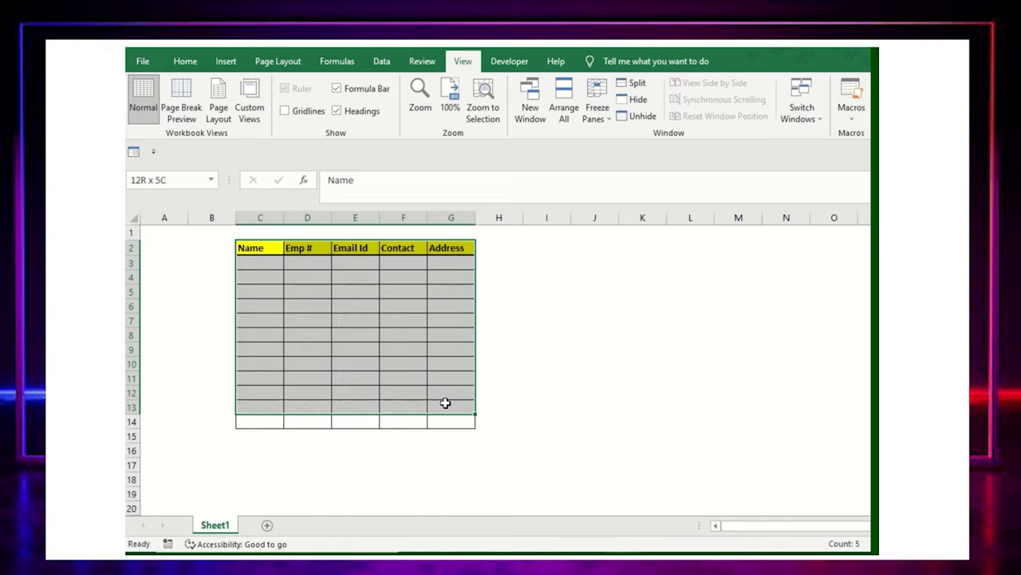
{"action": "left_click", "coordinate": [134, 153]}
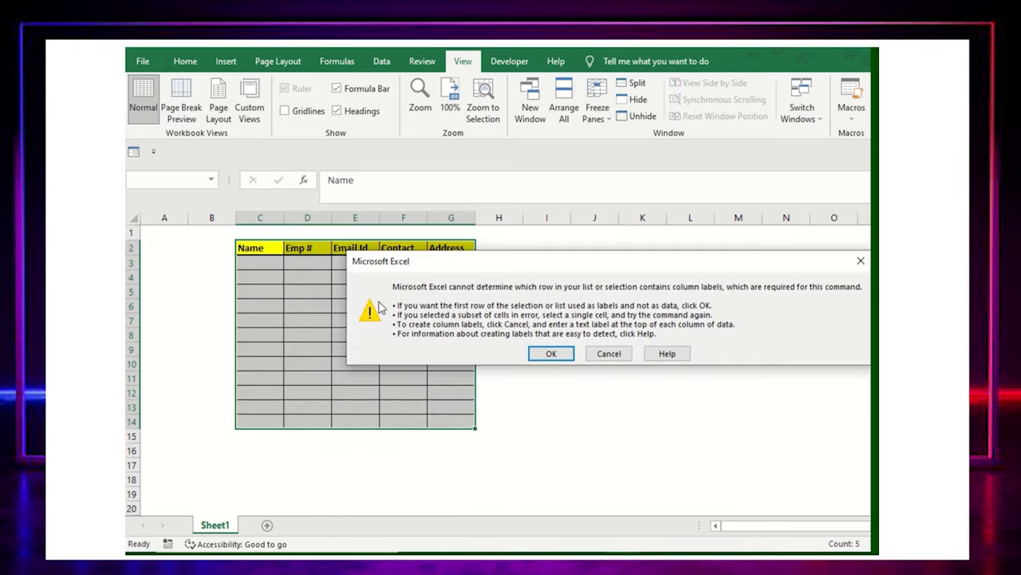
{"action": "left_click", "coordinate": [568, 358]}
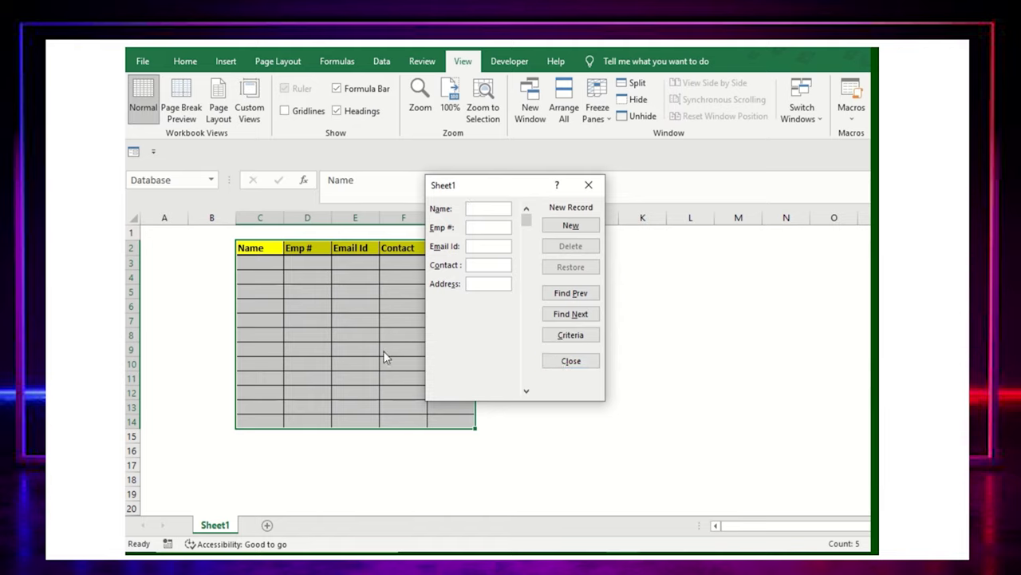
Fill the form with the first employee's name, Emp #, e-mail, contact number and address.
{"action": "type", "text": "Ramesh"}
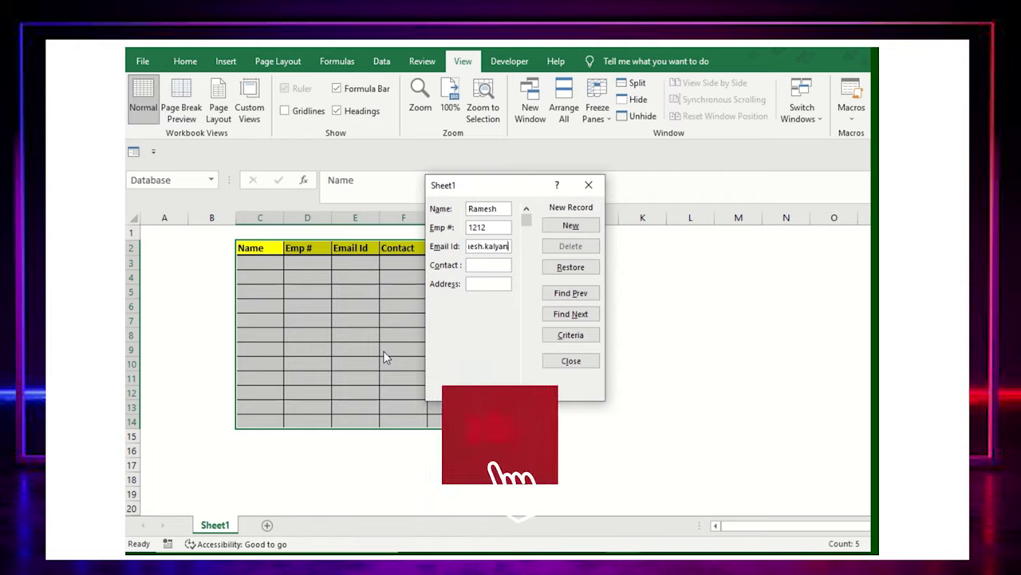
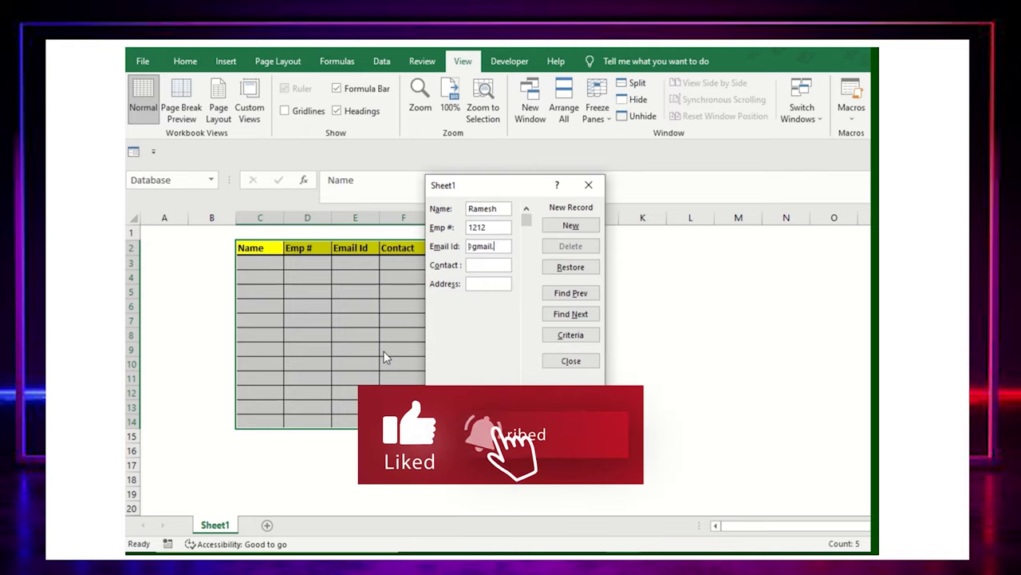
{"action": "key", "text": "Tab"}
{"action": "type", "text": "8098"}
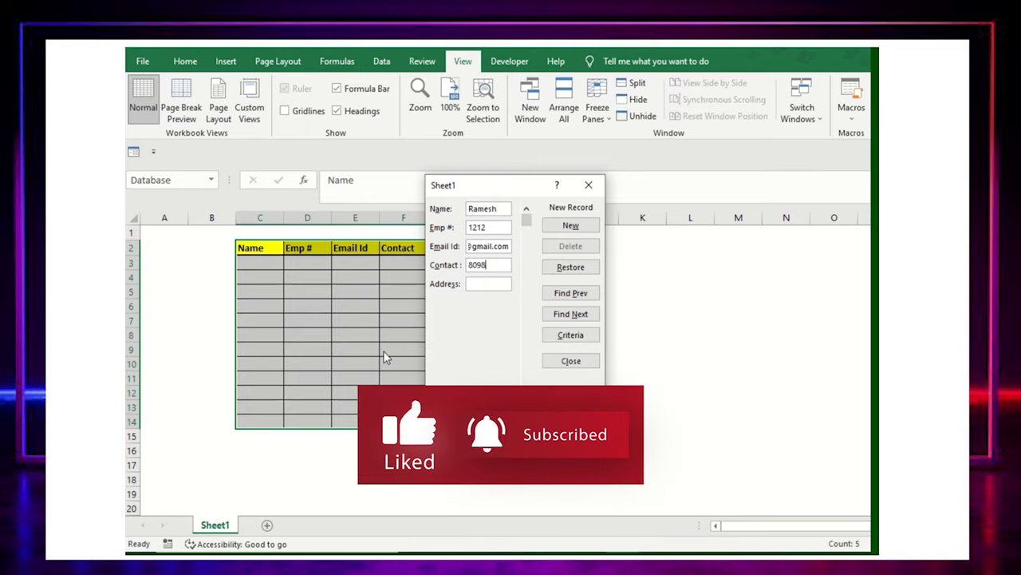
{"action": "type", "text": "008"}
{"action": "key", "text": "Tab"}
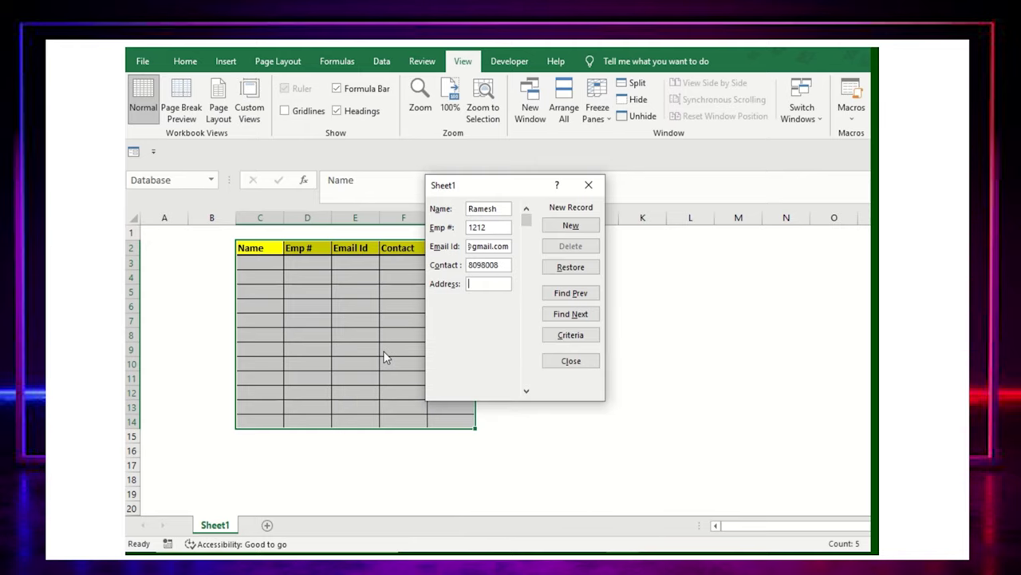
{"action": "type", "text": "ndia"}
Save the first record, then enter and save the second employee's details as row 4.
{"action": "left_click", "coordinate": [574, 225]}
{"action": "left_click_drag", "start_coordinate": [484, 191], "coordinate": [683, 213]}
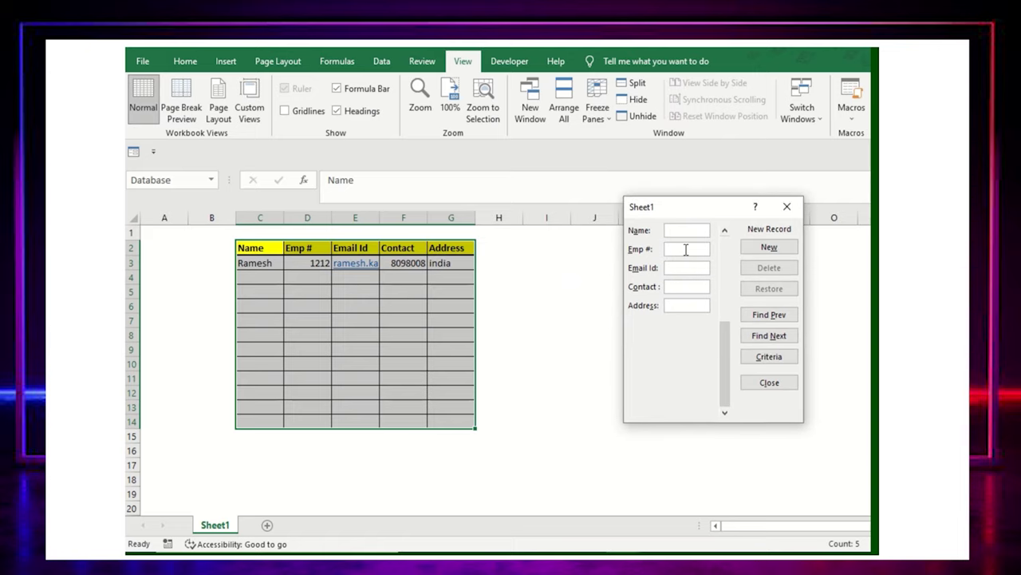
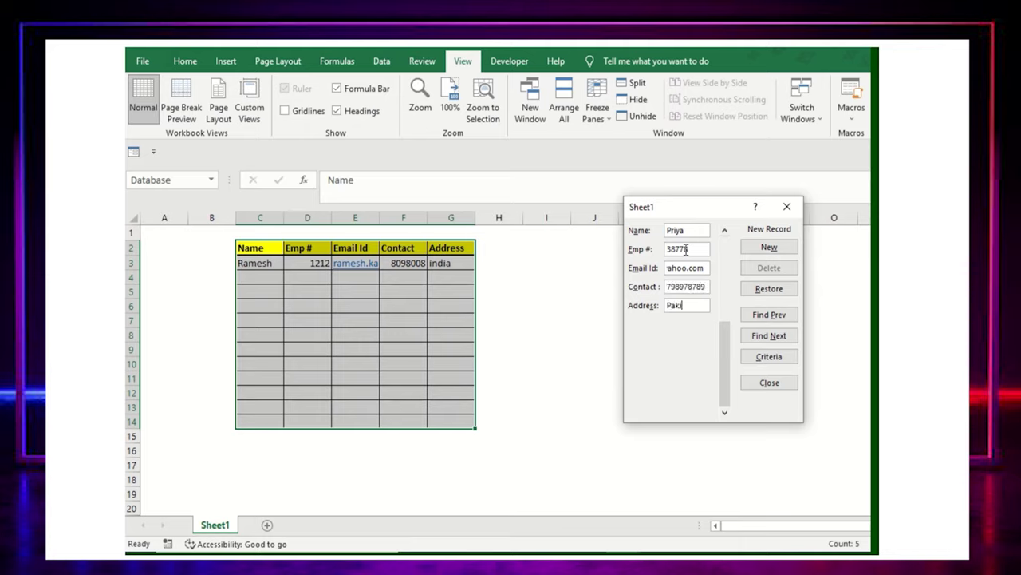
{"action": "left_click", "coordinate": [768, 249]}
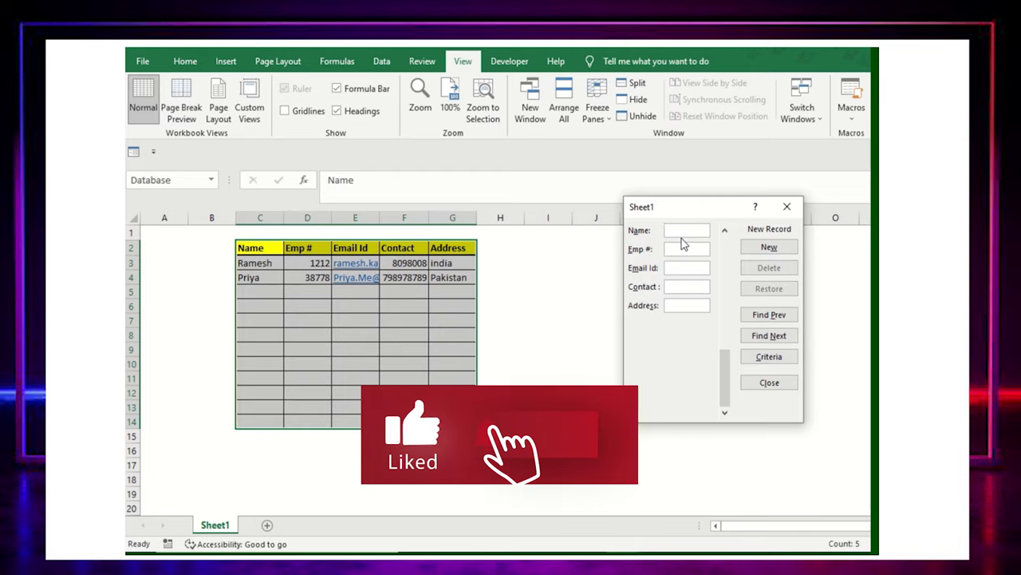
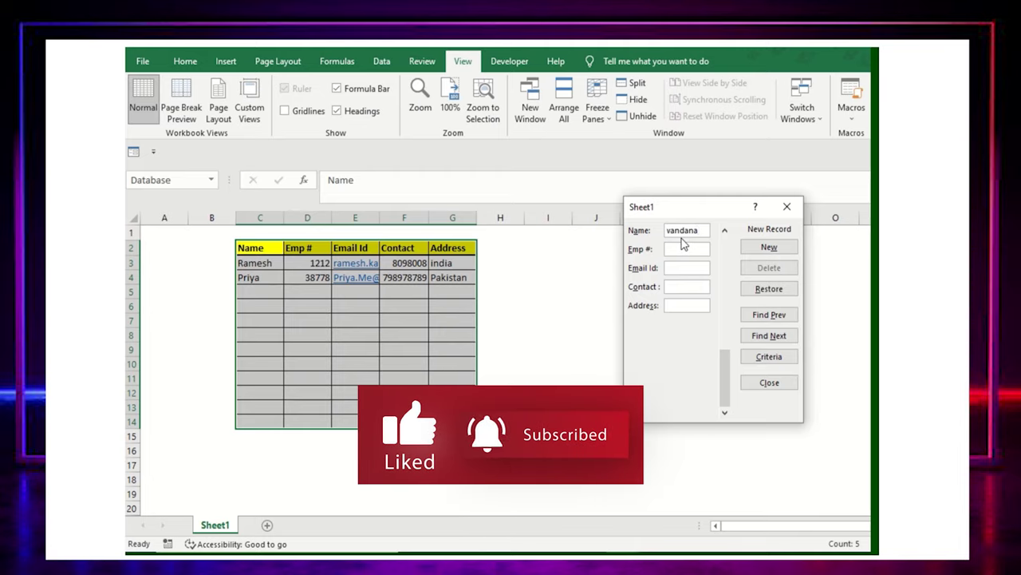
Enter the third employee's name, Emp #, e-mail, contact and address, then save it as row 5.
{"action": "key", "text": "Tab"}
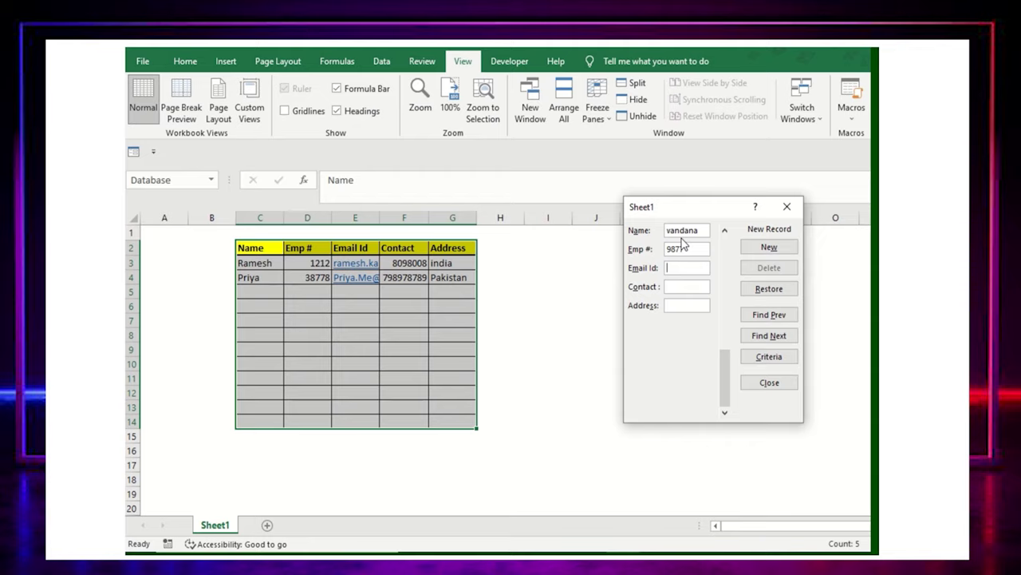
{"action": "left_click", "coordinate": [684, 233]}
{"action": "type", "text": "ya"}
{"action": "type", "text": "hoo.com"}
{"action": "type", "text": "809809"}
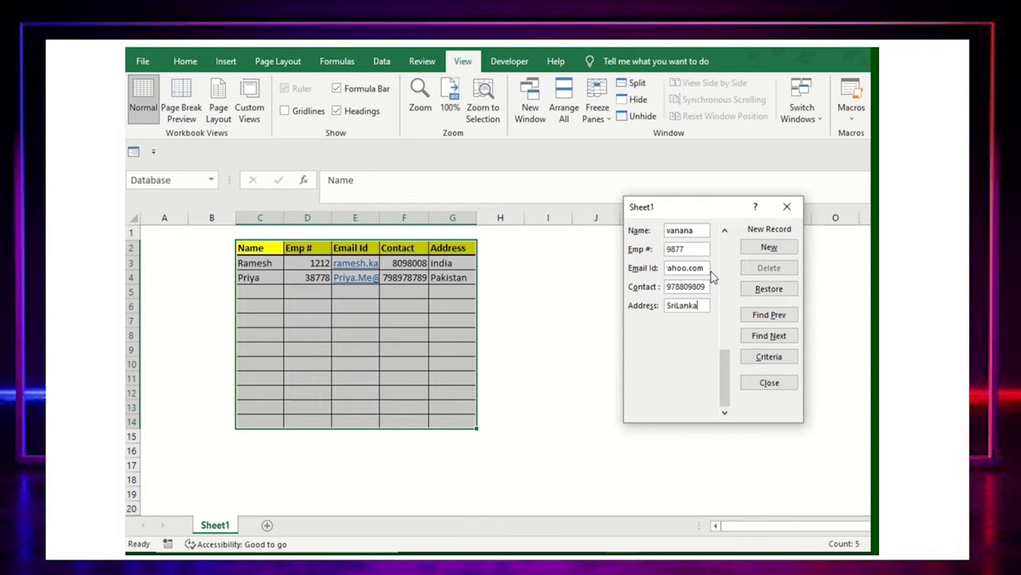
{"action": "left_click", "coordinate": [769, 248]}
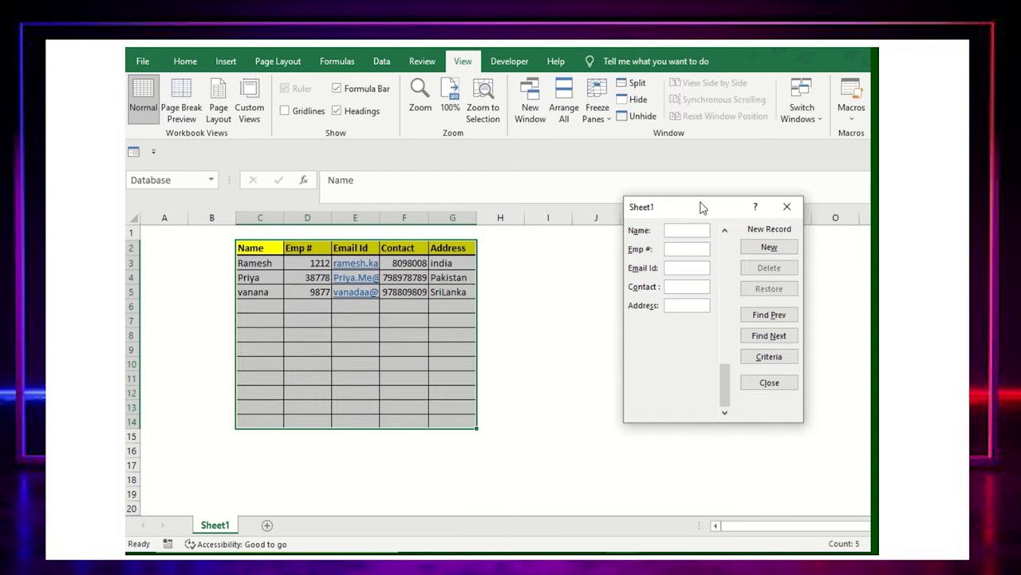
Browse the records with Find Prev and Criteria, ending on record 1 of 3.
{"action": "left_click_drag", "start_coordinate": [702, 207], "coordinate": [579, 171]}
{"action": "left_click", "coordinate": [660, 280]}
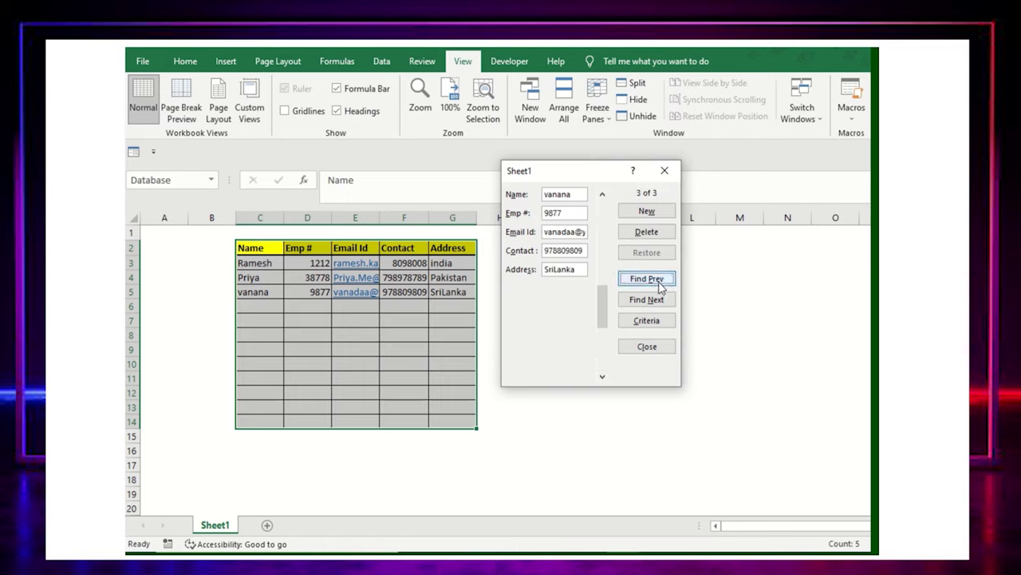
{"action": "left_click", "coordinate": [659, 281]}
{"action": "left_click", "coordinate": [649, 301]}
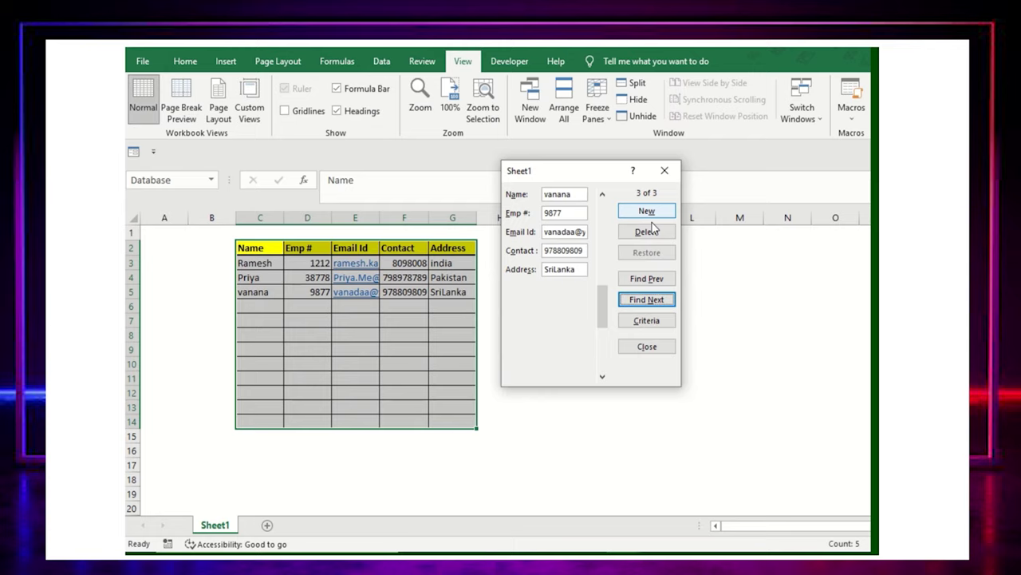
{"action": "left_click", "coordinate": [643, 322]}
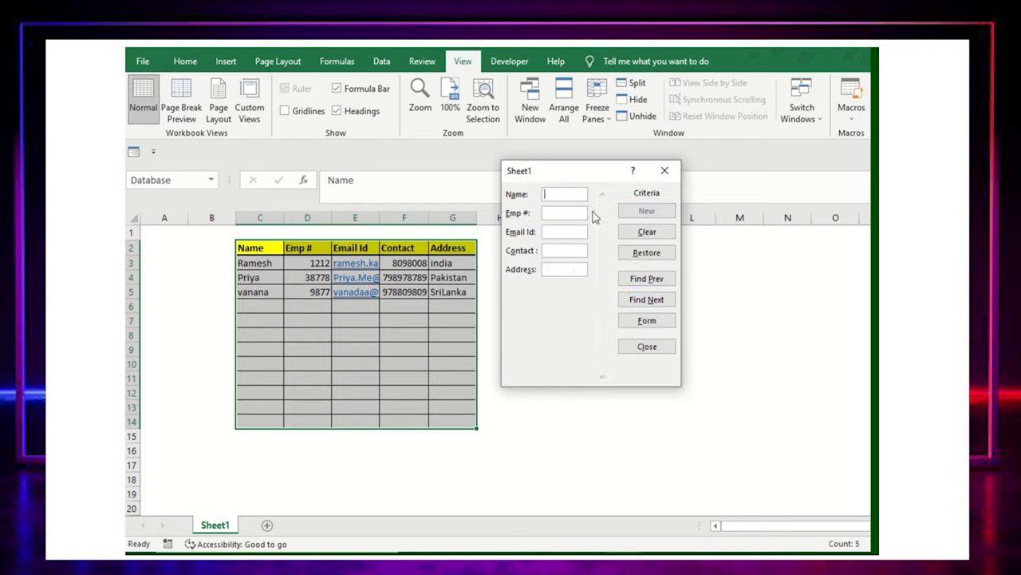
{"action": "left_click", "coordinate": [645, 322]}
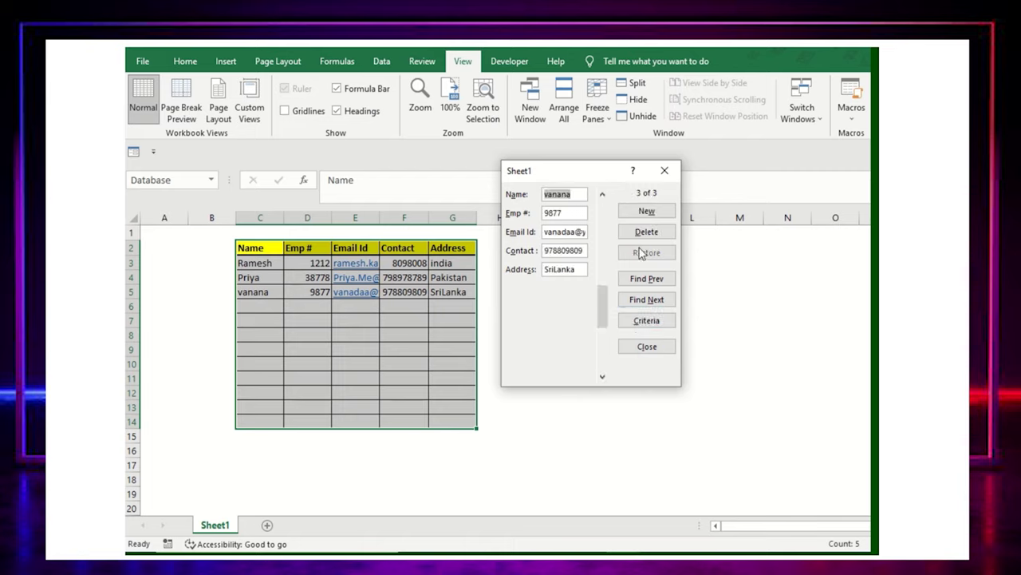
{"action": "left_click_drag", "start_coordinate": [600, 295], "coordinate": [610, 236]}
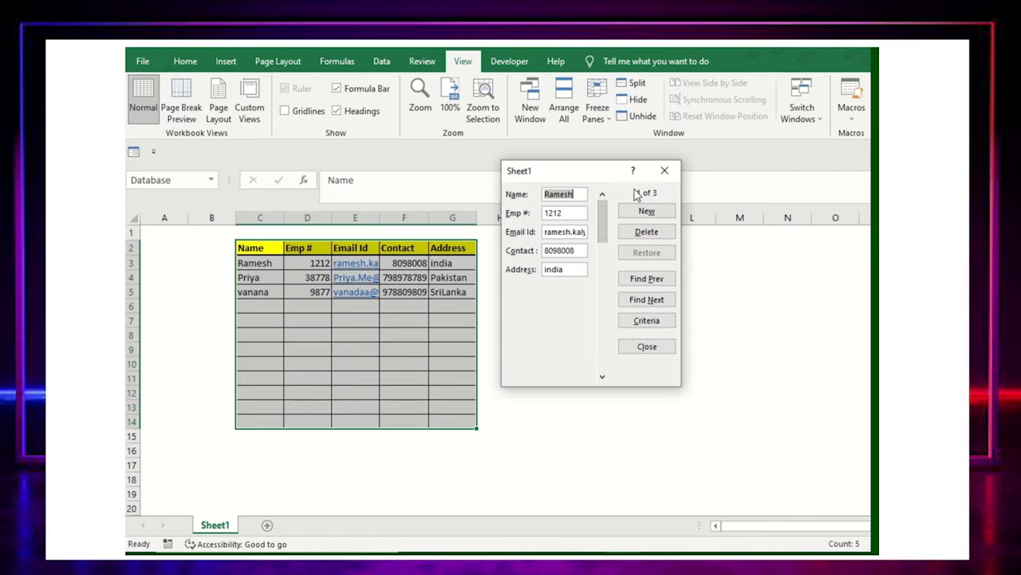
{"action": "left_click_drag", "start_coordinate": [581, 168], "coordinate": [542, 203]}
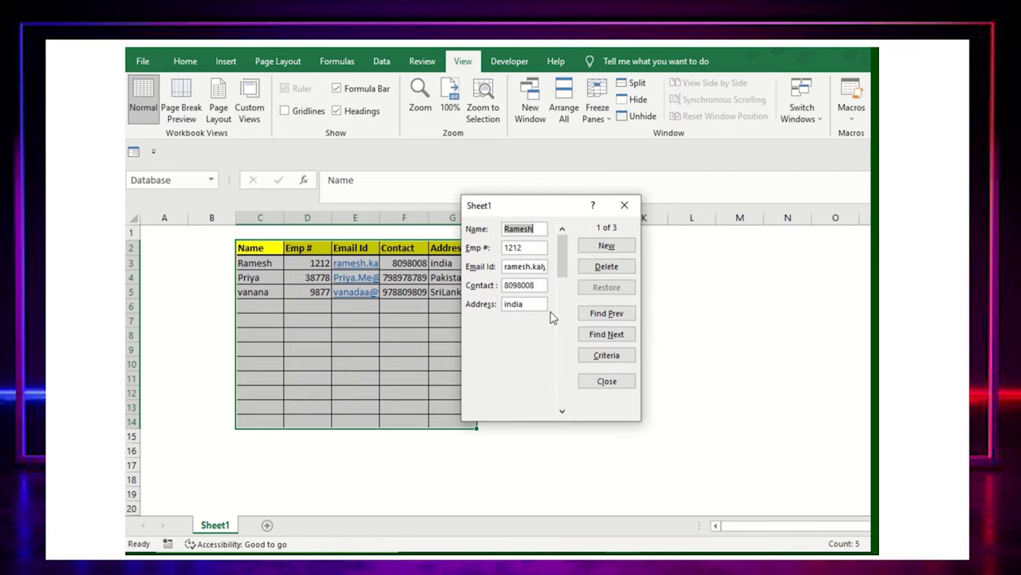
Close the data form and click an empty cell to deselect the table.
{"action": "left_click", "coordinate": [614, 386]}
{"action": "left_click", "coordinate": [613, 348]}
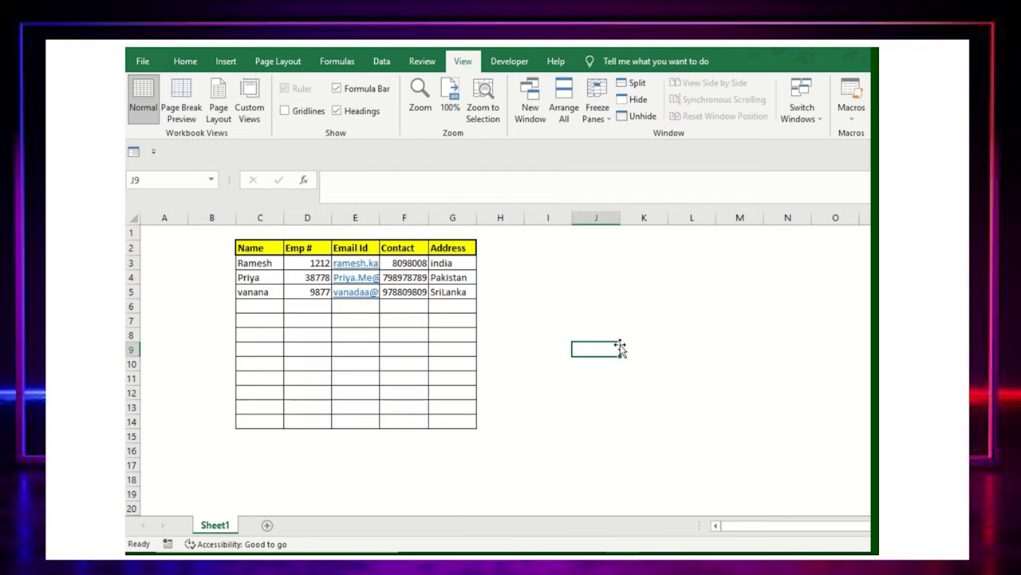
{"action": "left_click", "coordinate": [555, 338]}
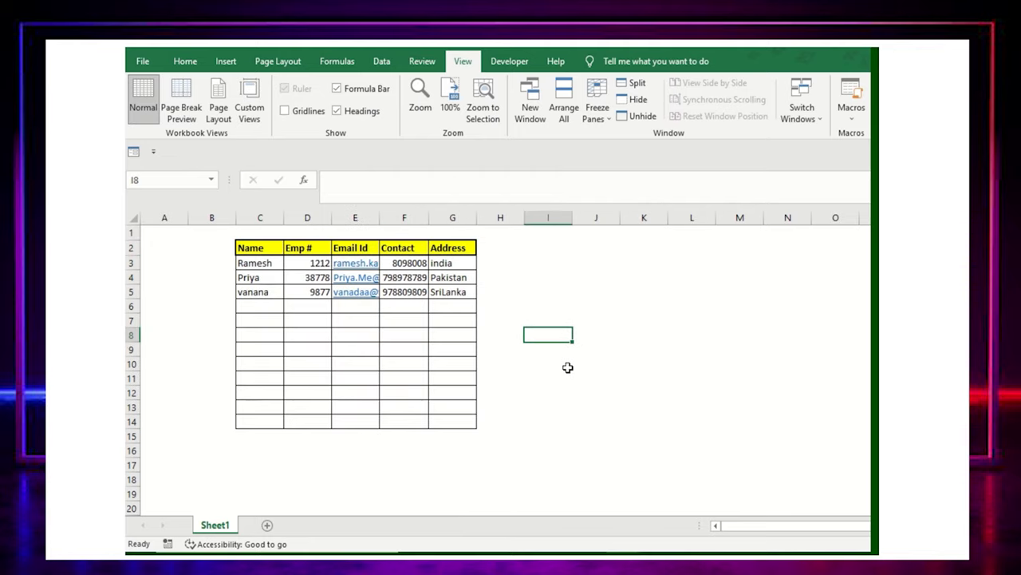